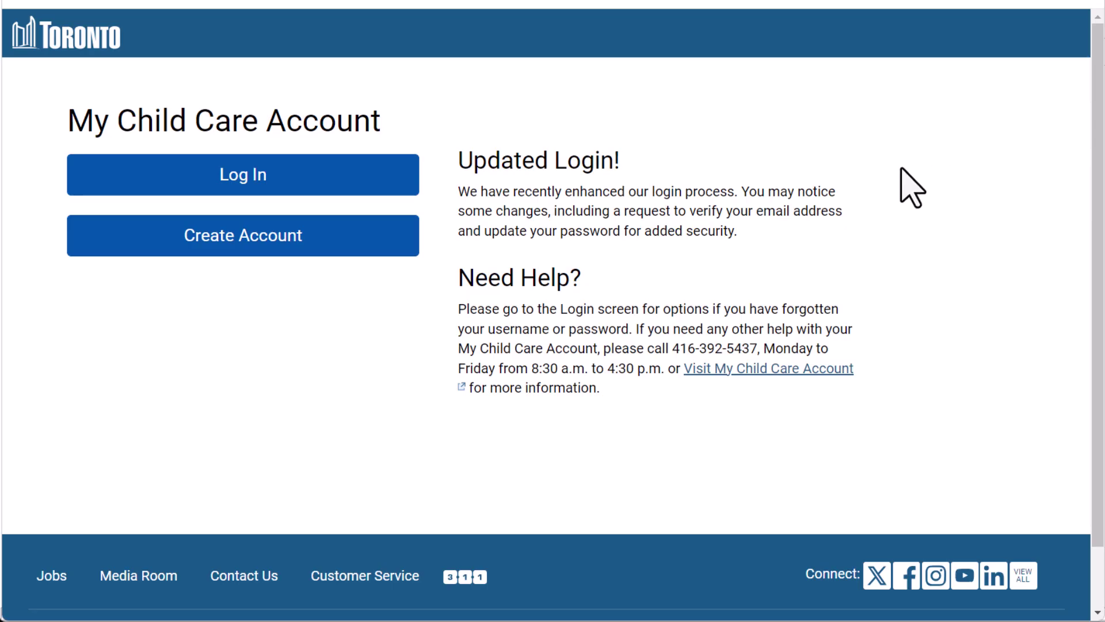
- Start a new account and enter the email address and a username
{"action": "left_click", "coordinate": [331, 241]}
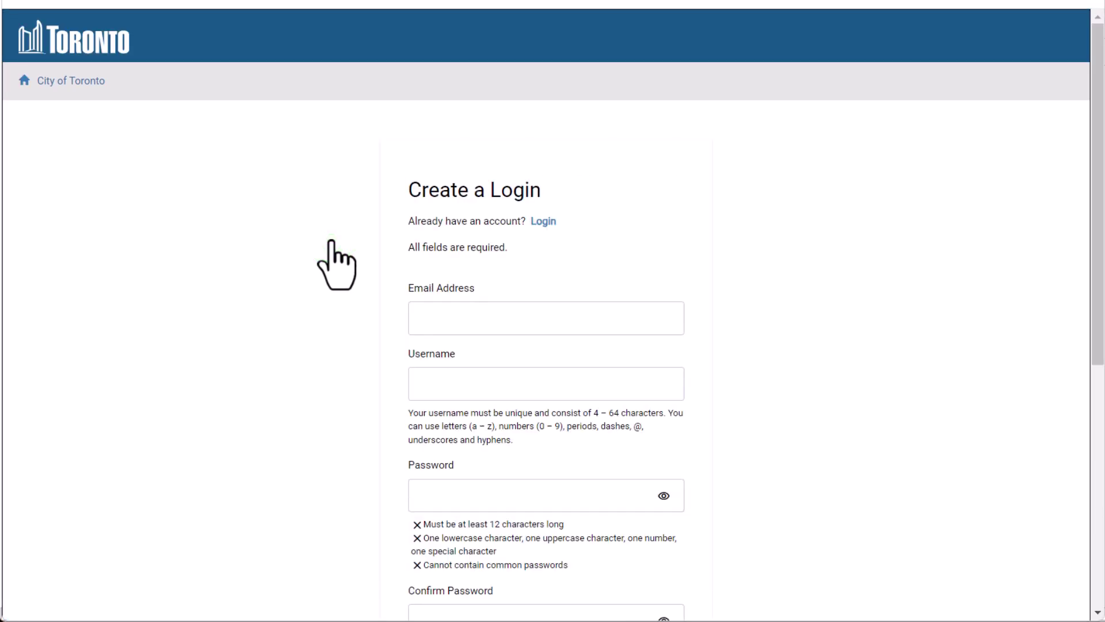
{"action": "left_click", "coordinate": [332, 240]}
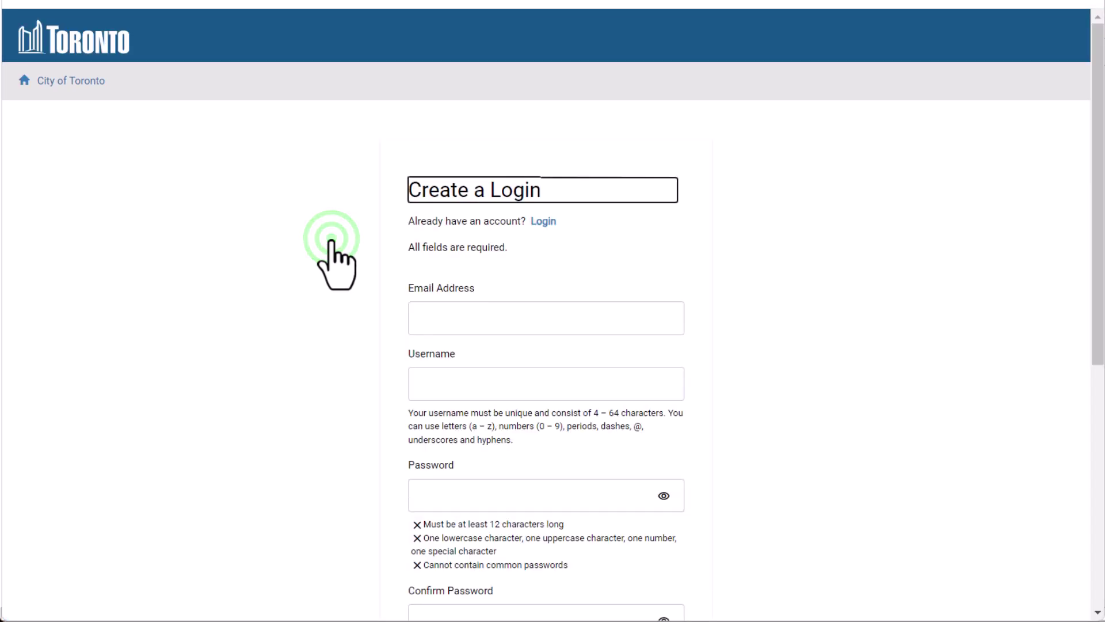
{"action": "scroll", "coordinate": [817, 276], "scroll_direction": "down", "scroll_amount": 3}
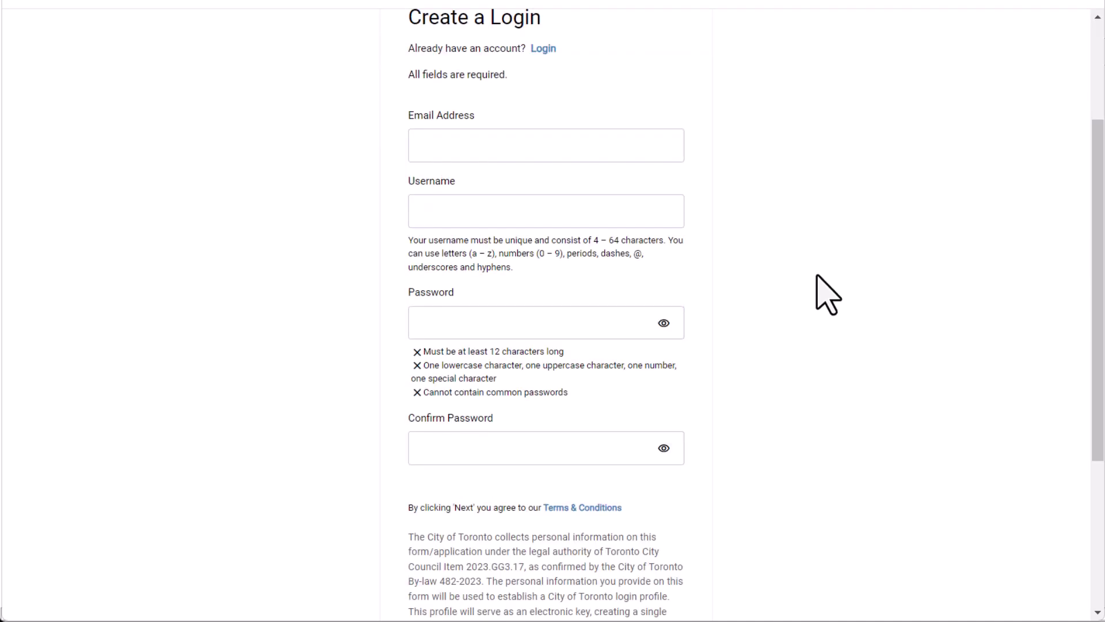
{"action": "left_click", "coordinate": [451, 148]}
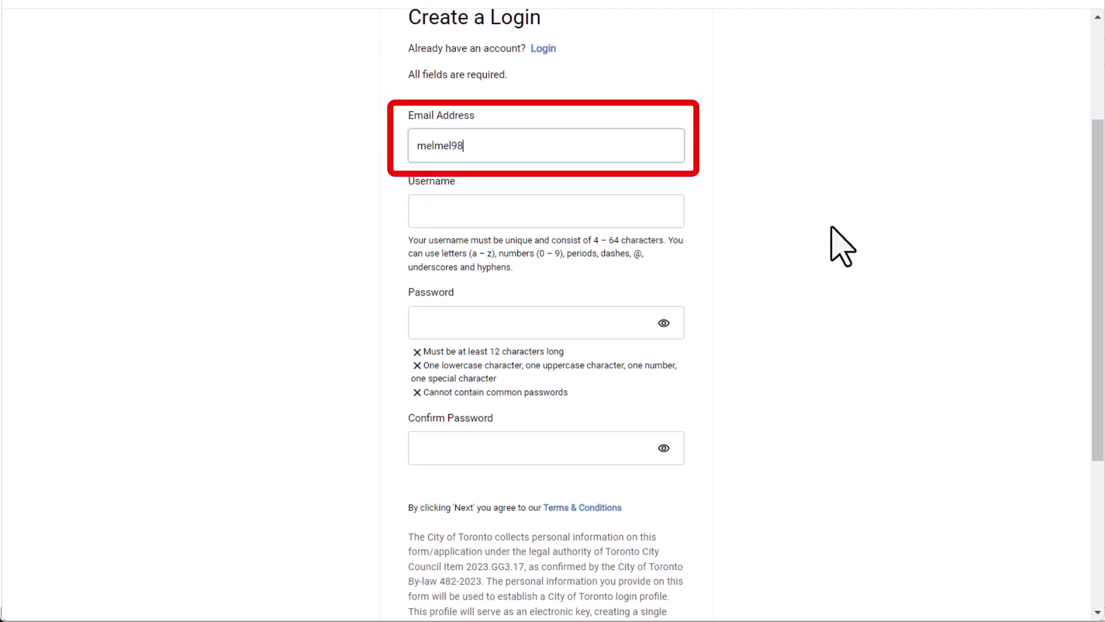
{"action": "left_click", "coordinate": [516, 215]}
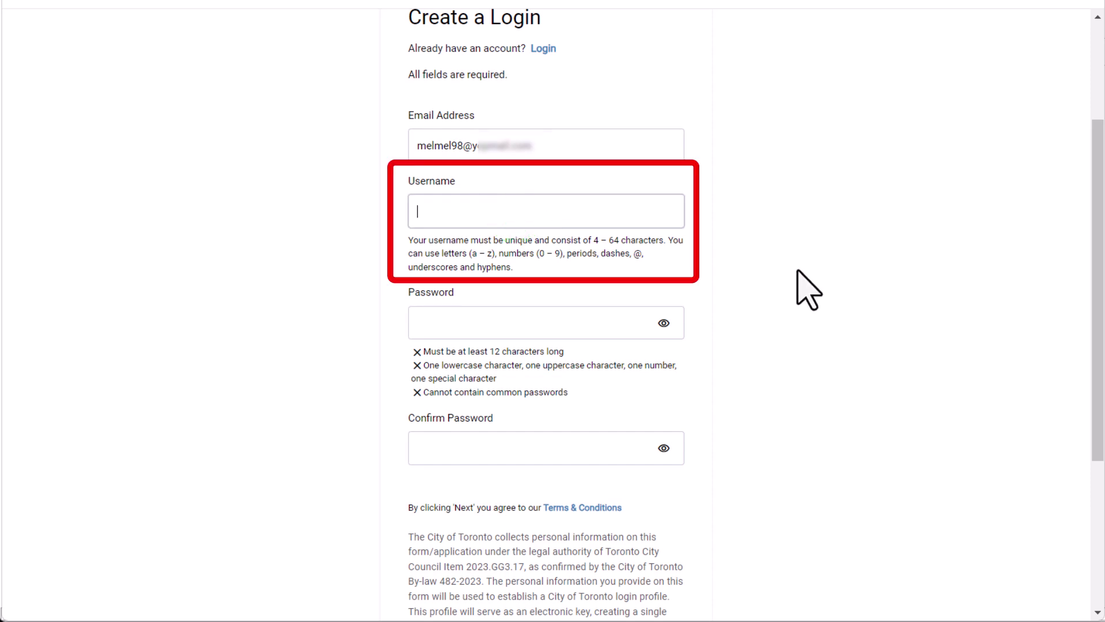
{"action": "type", "text": "mel98_TO"}
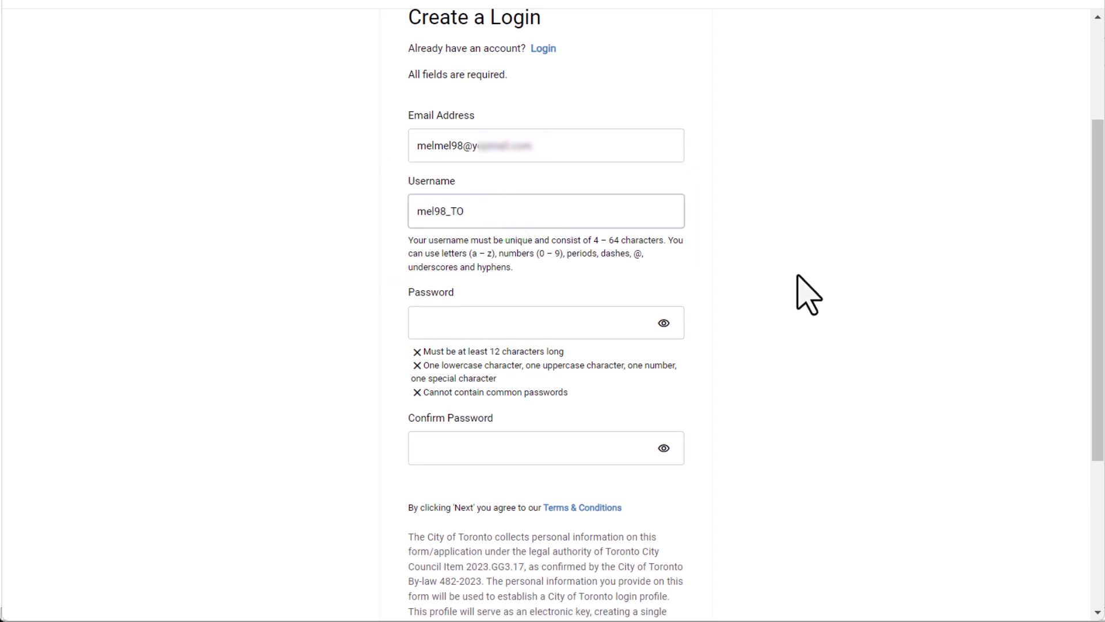
- Enter the account password and confirm it, revealing both to check they match
{"action": "left_click", "coordinate": [499, 323]}
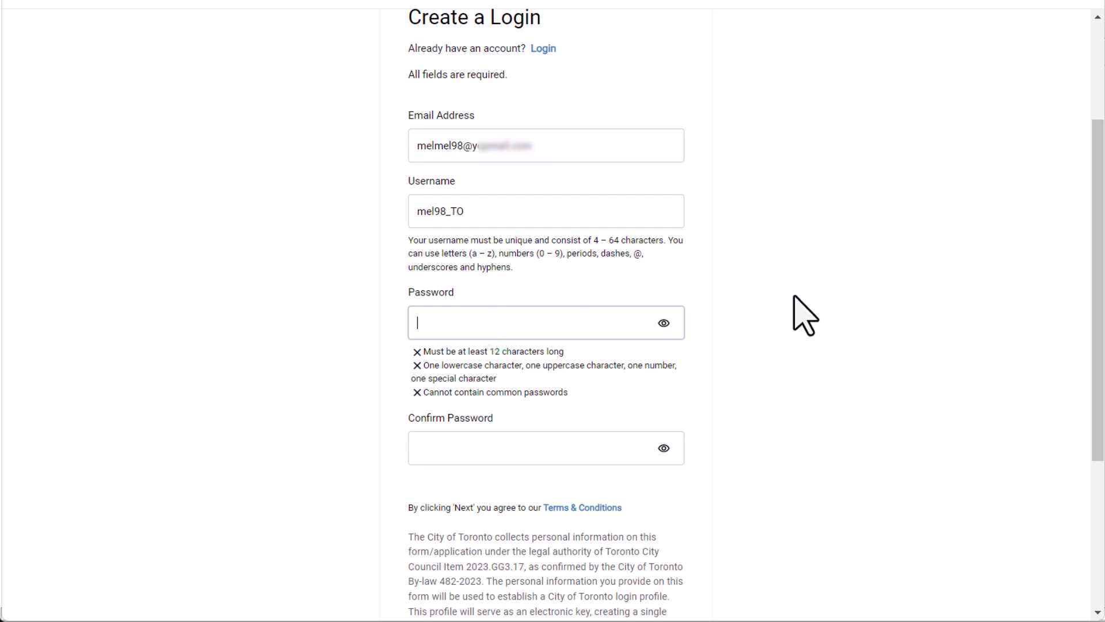
{"action": "left_click", "coordinate": [664, 323]}
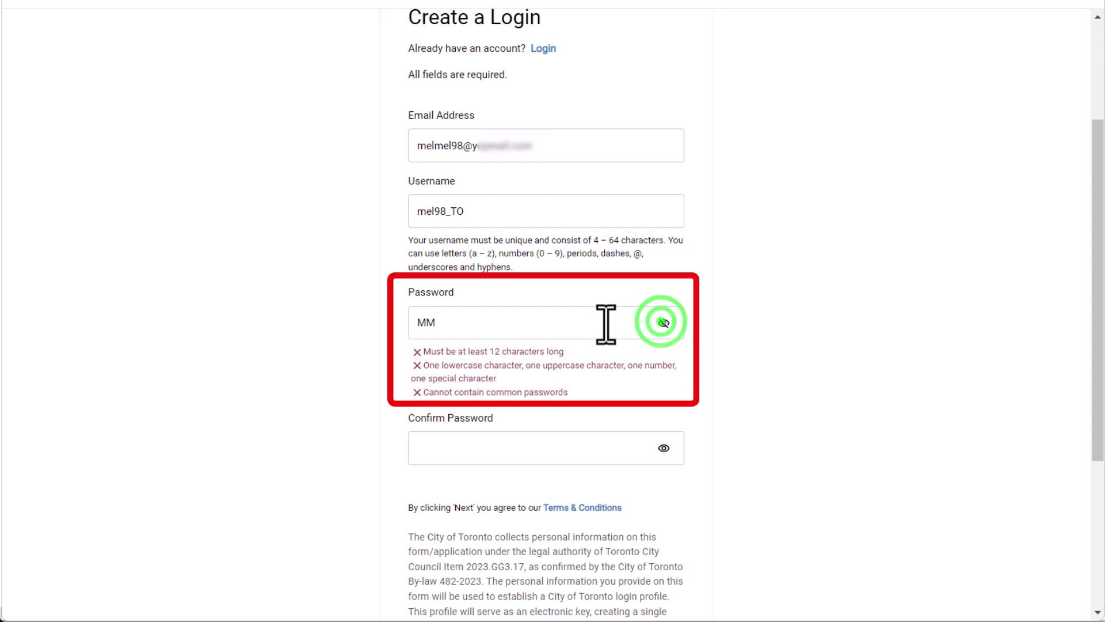
{"action": "left_click", "coordinate": [485, 322]}
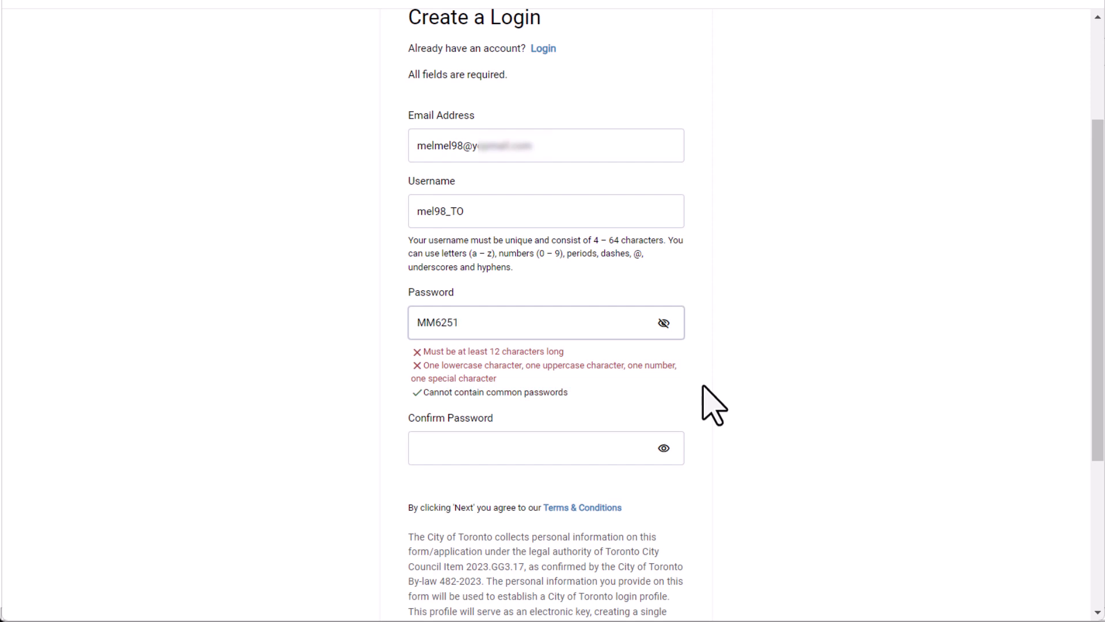
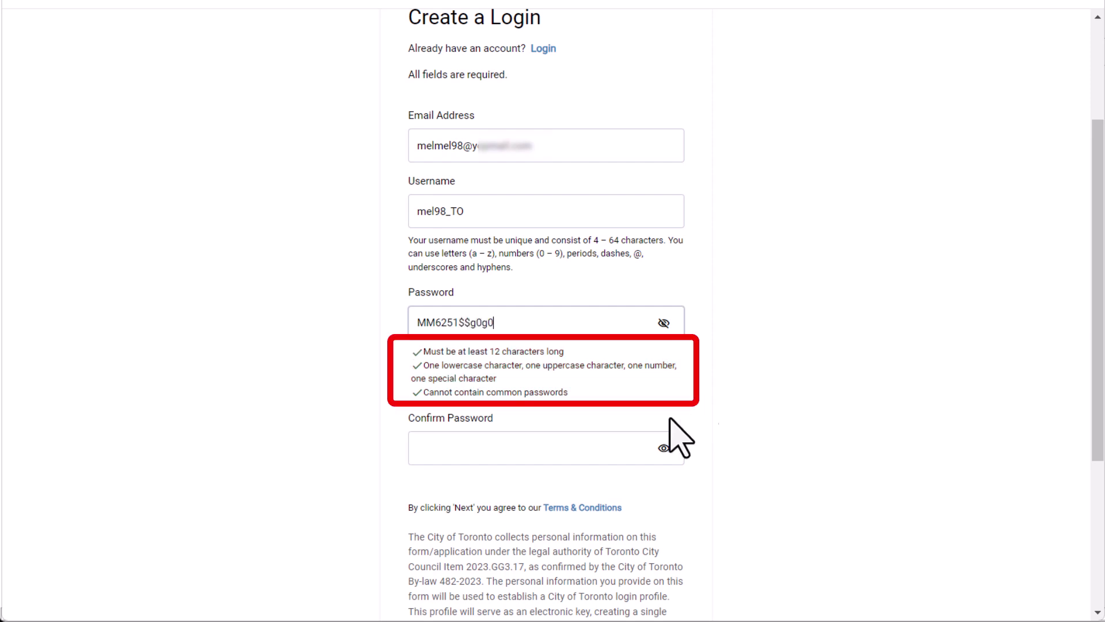
{"action": "left_click", "coordinate": [447, 450]}
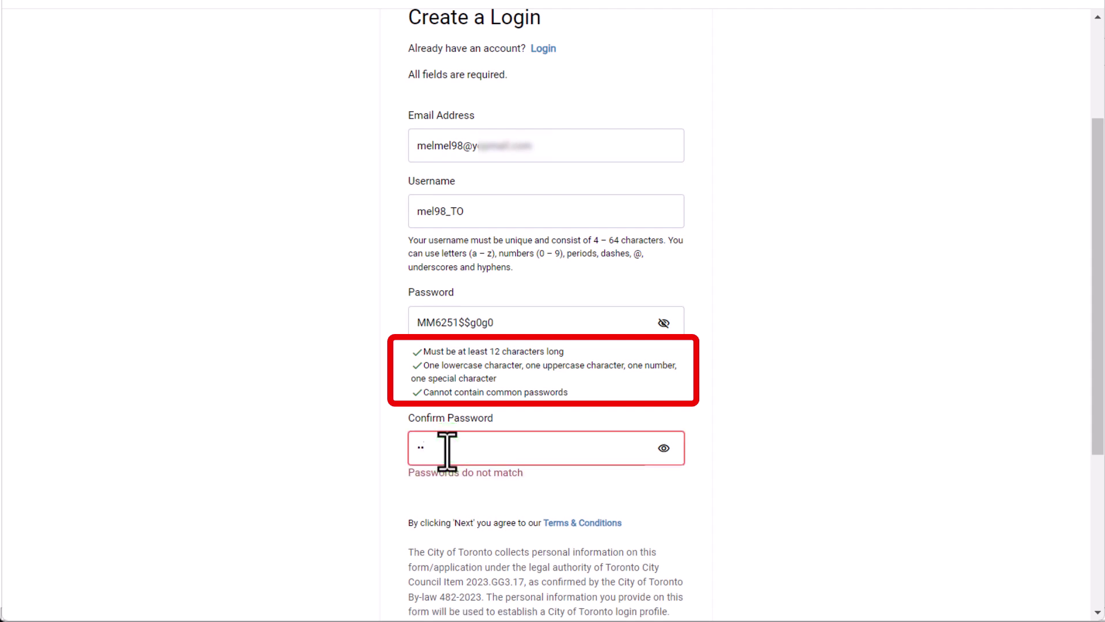
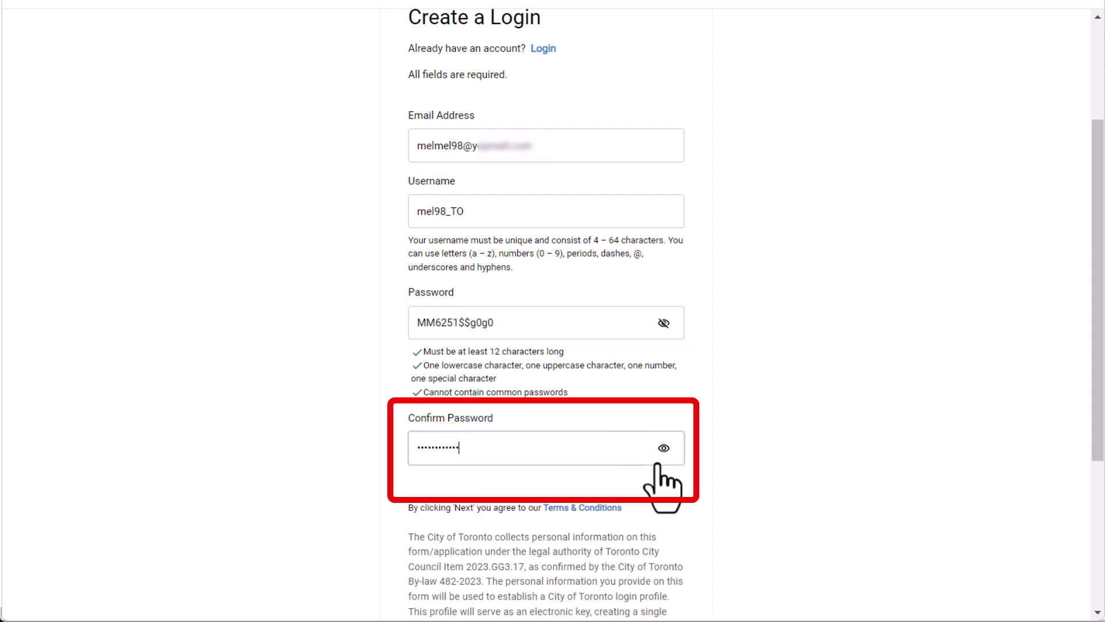
{"action": "left_click", "coordinate": [663, 448]}
- Review the Terms & Conditions, close them, and submit the login details
{"action": "scroll", "coordinate": [743, 475], "scroll_direction": "down", "scroll_amount": 3}
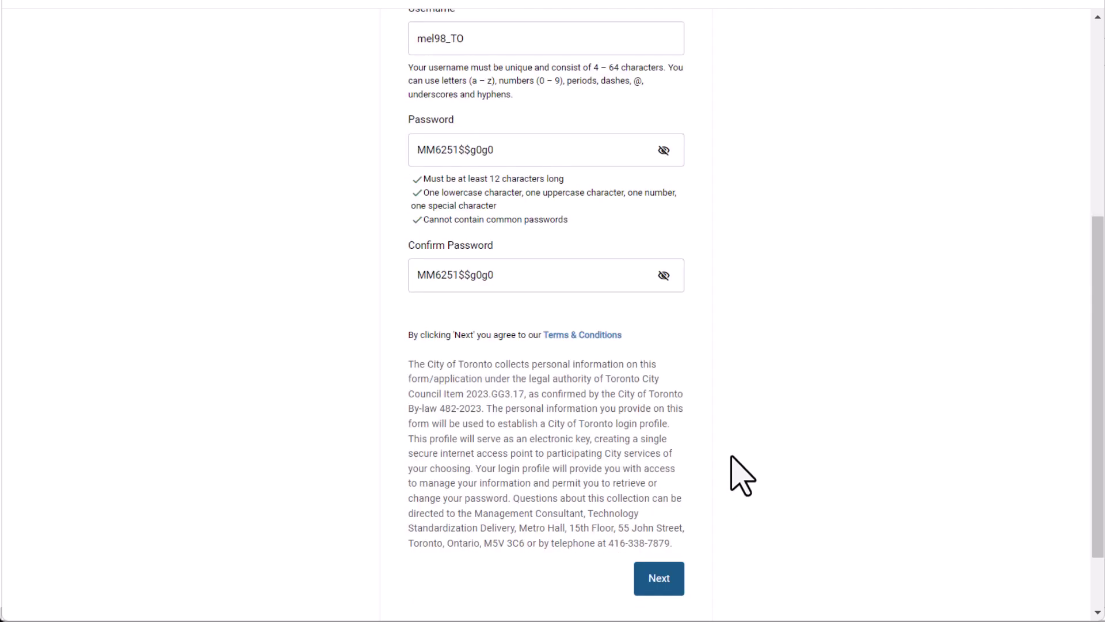
{"action": "left_click", "coordinate": [576, 334]}
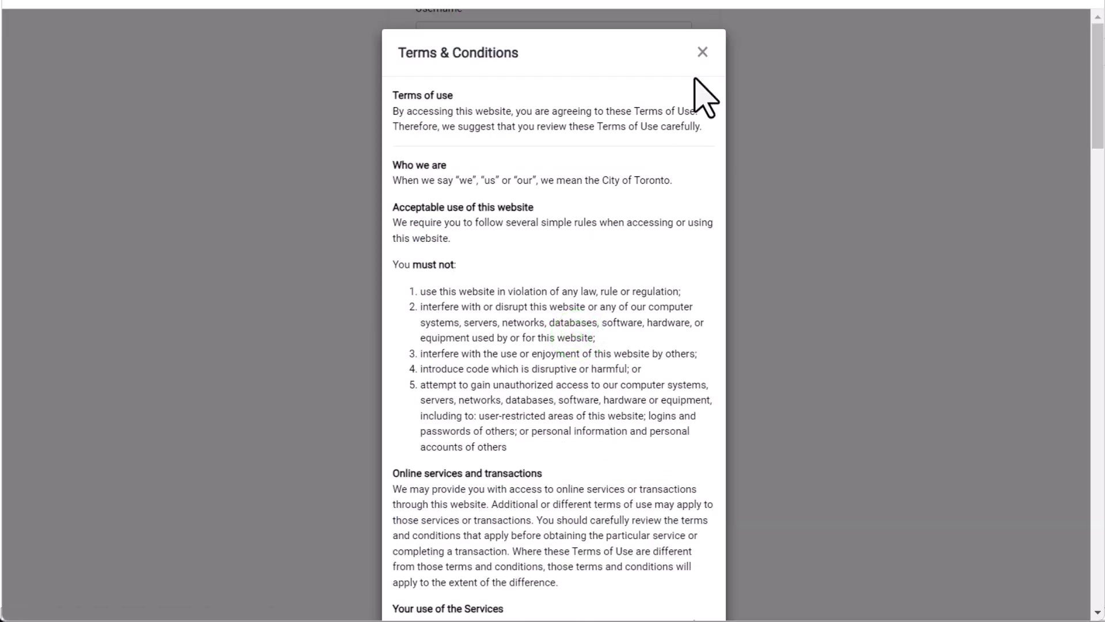
{"action": "left_click", "coordinate": [702, 51]}
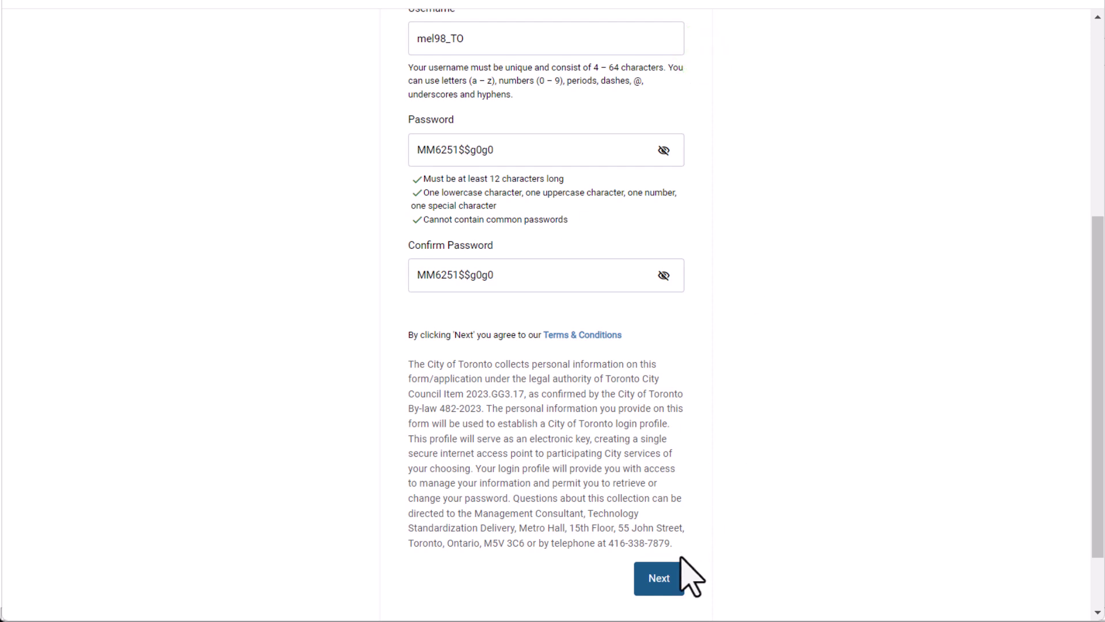
{"action": "left_click", "coordinate": [661, 582]}
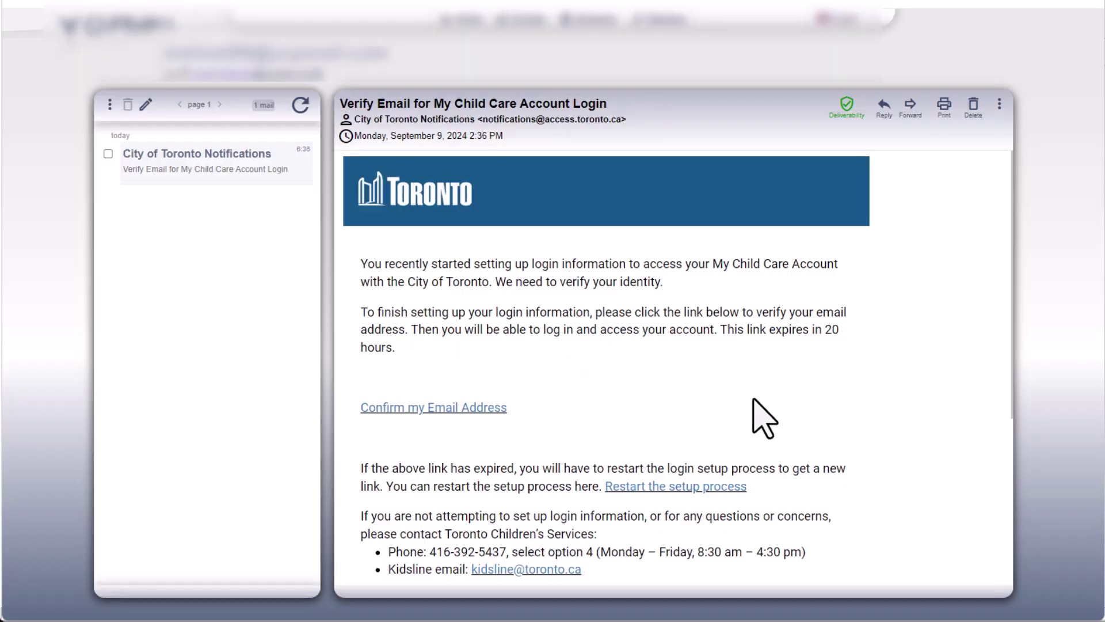
- Scroll down the verification email to reach the Confirm my Email Address link
{"action": "scroll", "coordinate": [813, 375], "scroll_direction": "down", "scroll_amount": 2}
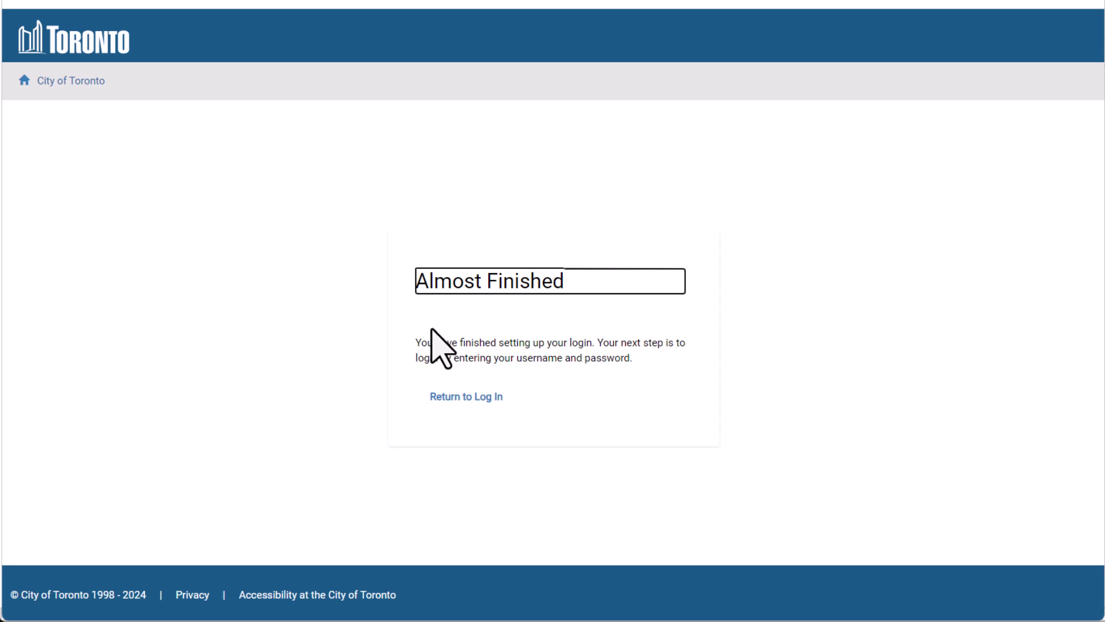
- Return to the login page and sign in with the new username and account password
{"action": "left_click", "coordinate": [471, 398]}
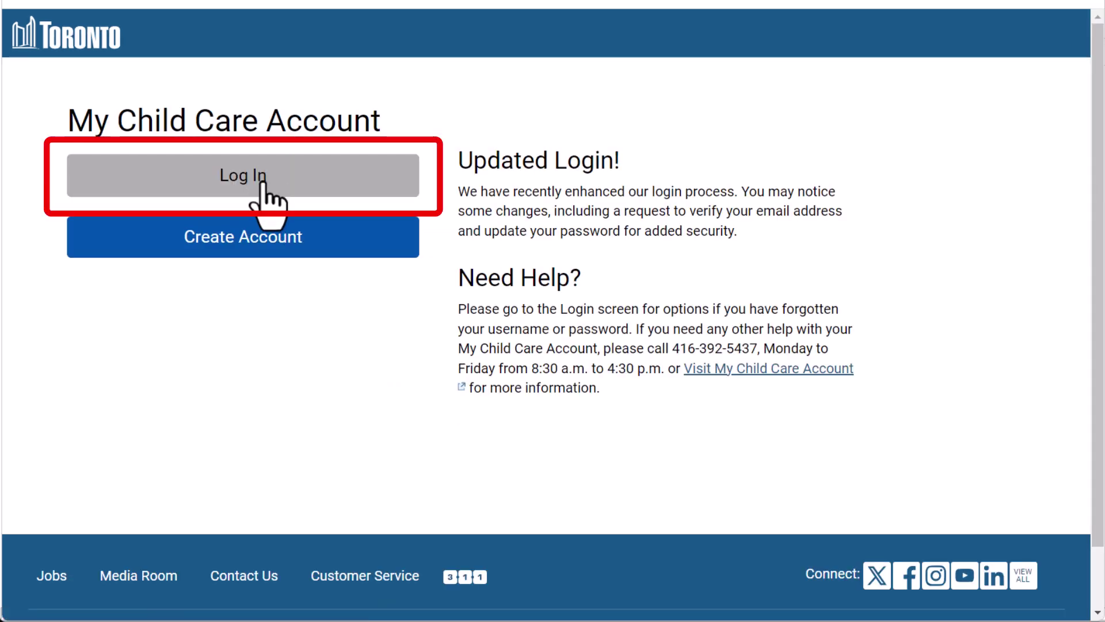
{"action": "left_click", "coordinate": [261, 180]}
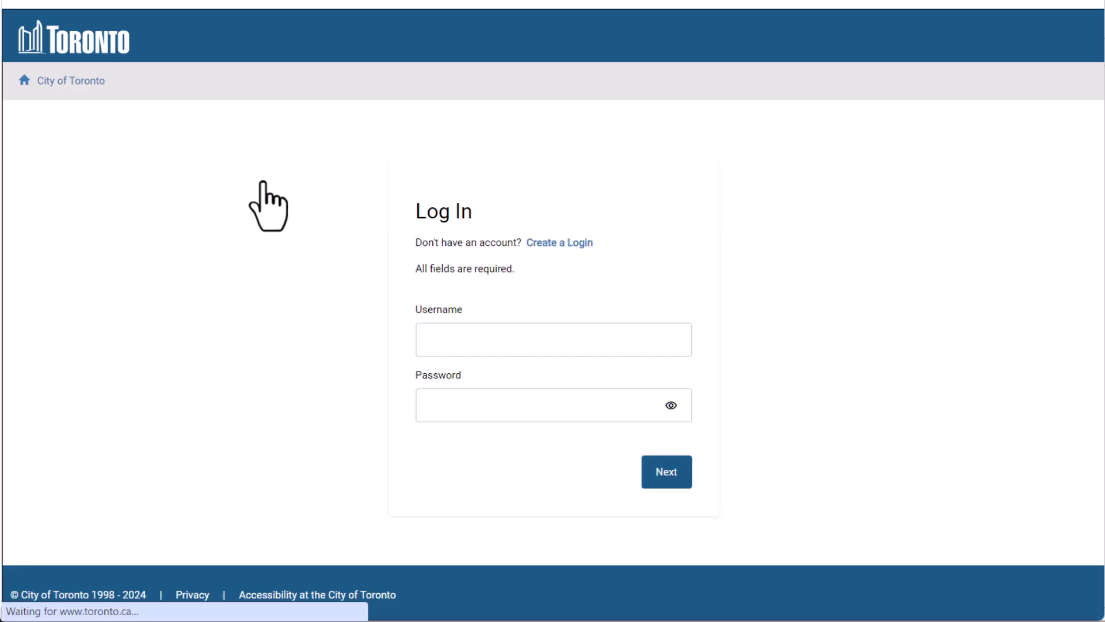
{"action": "left_click", "coordinate": [262, 180]}
{"action": "left_click", "coordinate": [439, 330]}
{"action": "type", "text": "mel98_TO"}
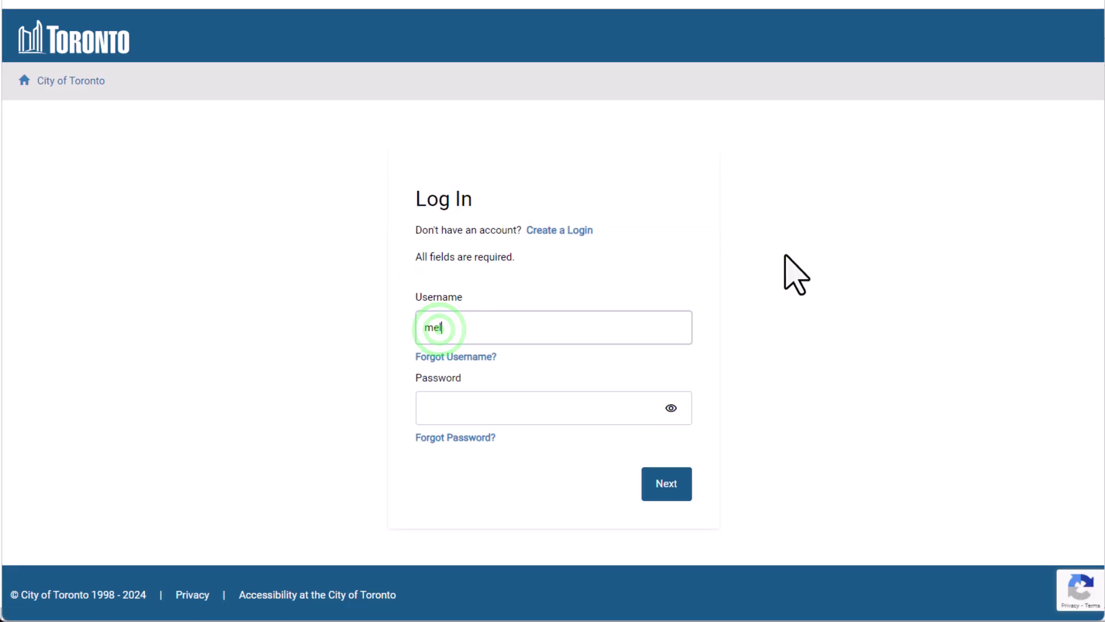
{"action": "left_click", "coordinate": [566, 410]}
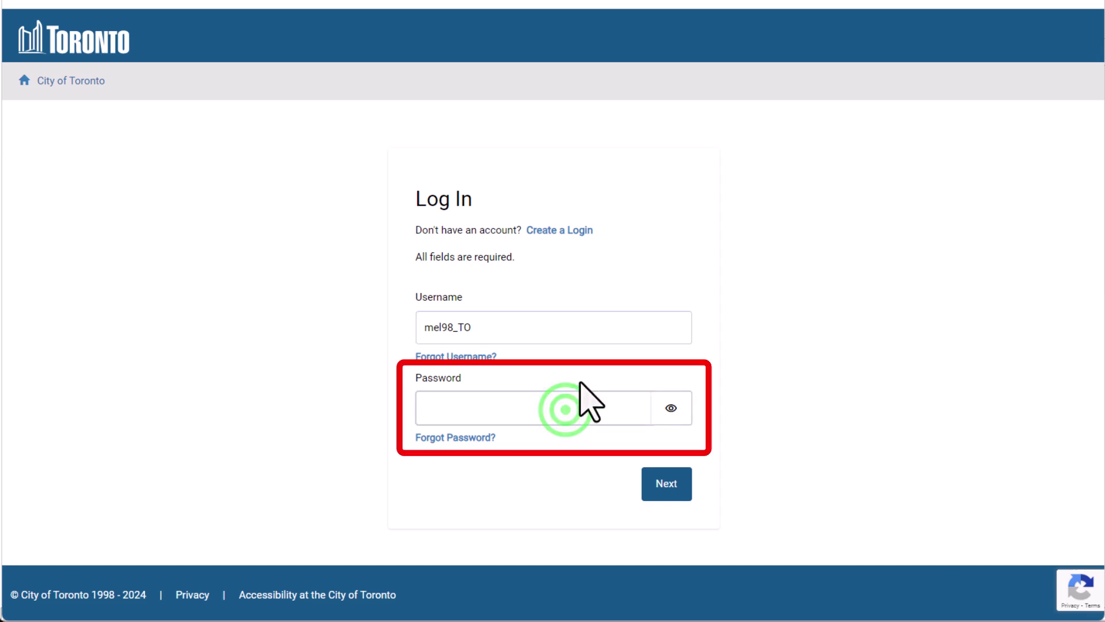
{"action": "left_click", "coordinate": [653, 407]}
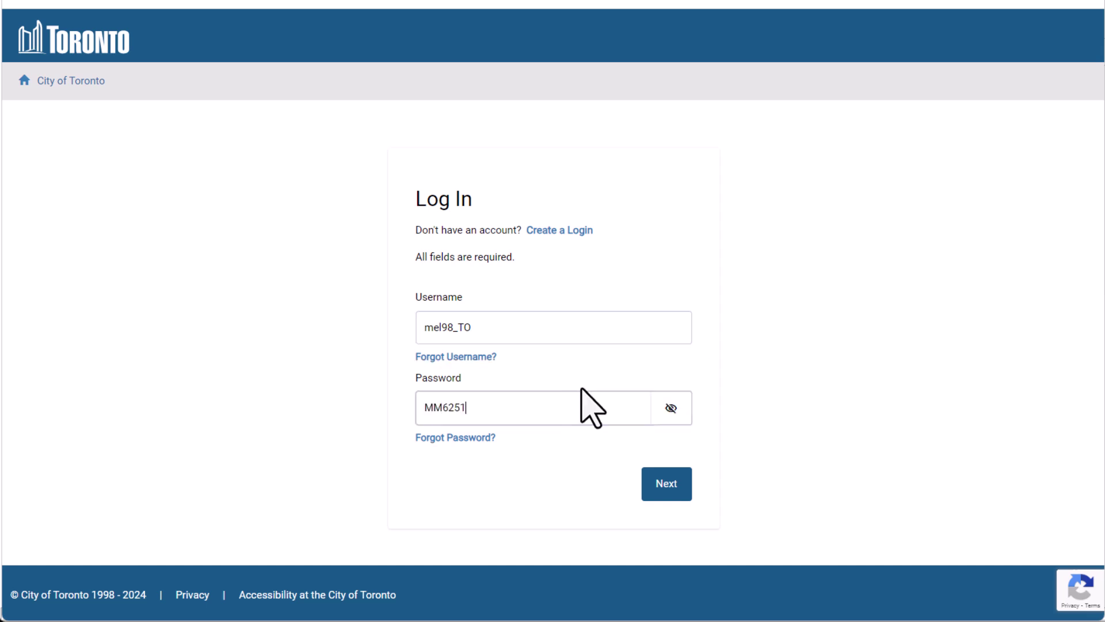
{"action": "left_click", "coordinate": [677, 486]}
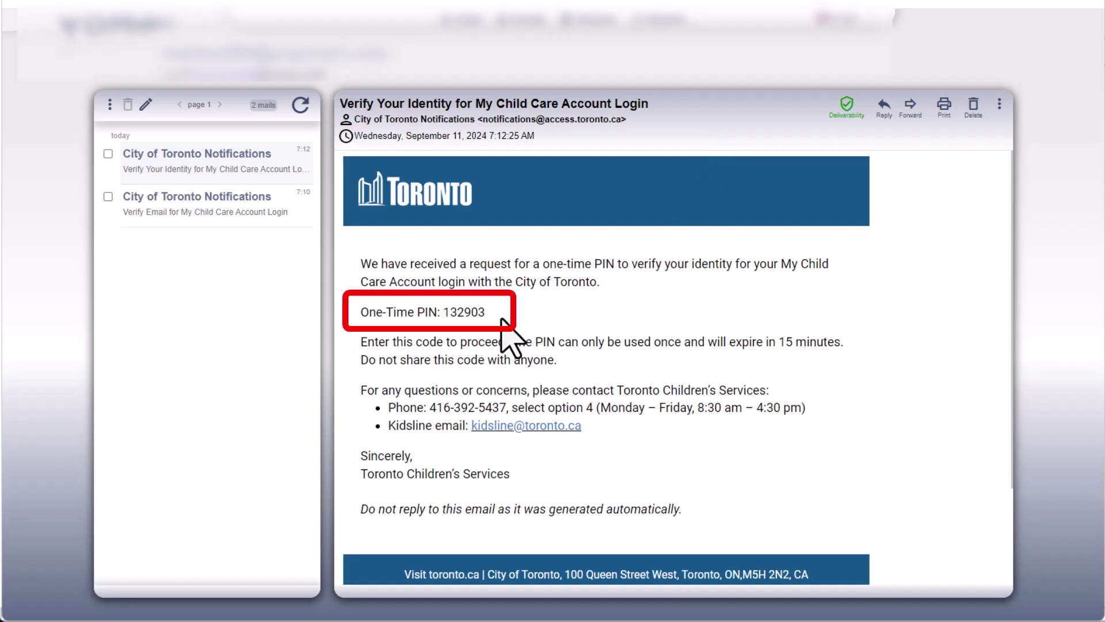
- Select the one-time PIN in the Verify Your Identity email
{"action": "left_click_drag", "start_coordinate": [444, 312], "coordinate": [486, 311]}
{"action": "key", "text": "ctrl+c"}
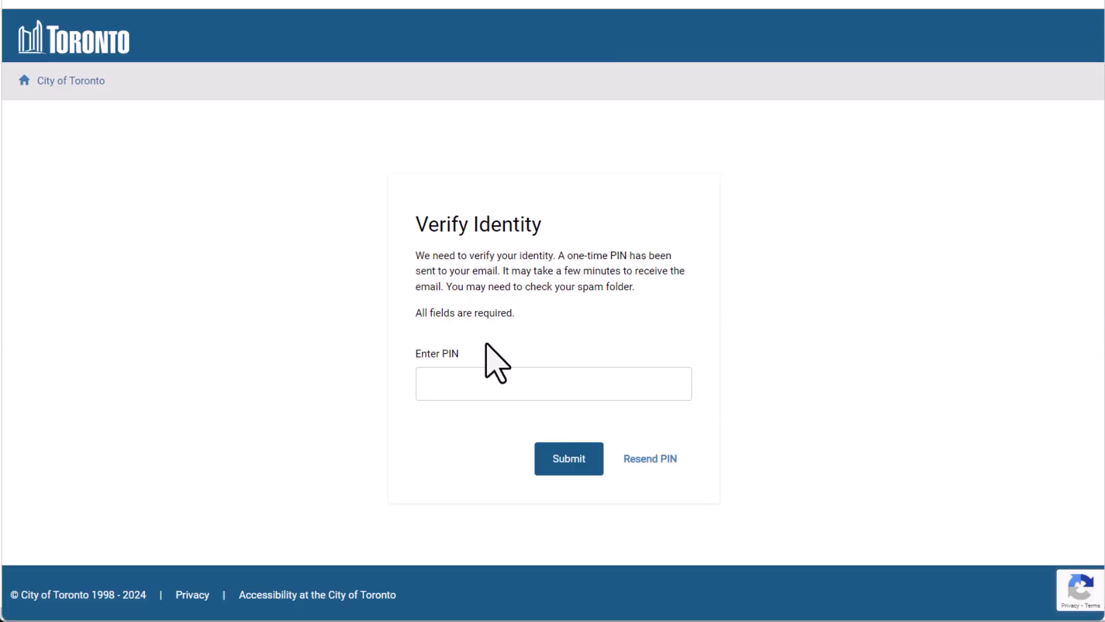
- Paste the copied one-time PIN into the Enter PIN field and submit it
{"action": "left_click", "coordinate": [471, 381]}
{"action": "key", "text": "ctrl+v"}
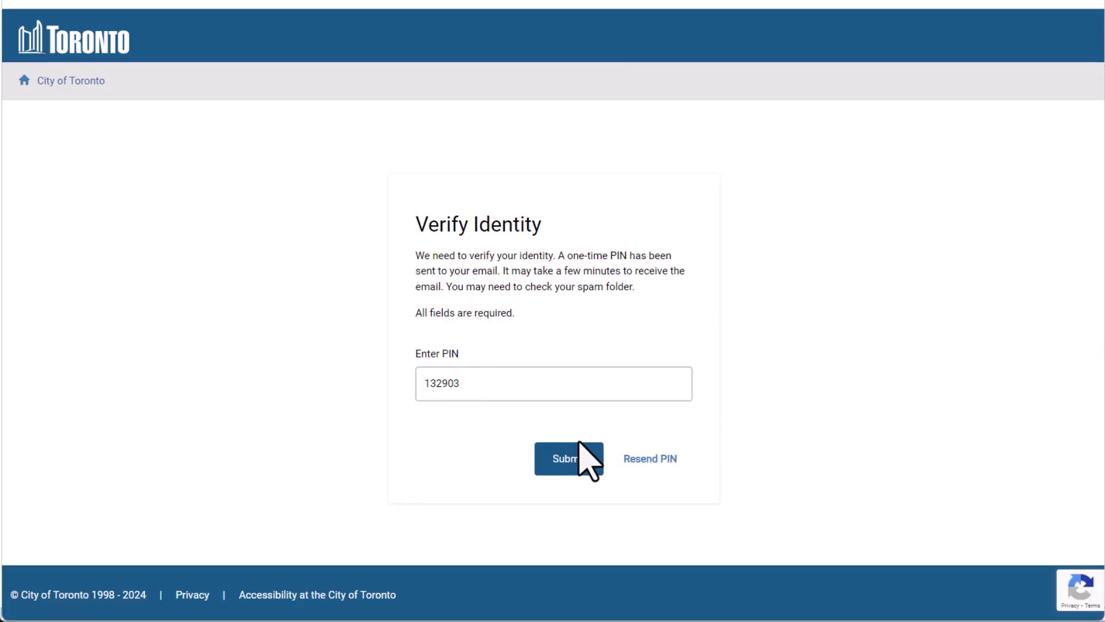
{"action": "left_click", "coordinate": [578, 446]}
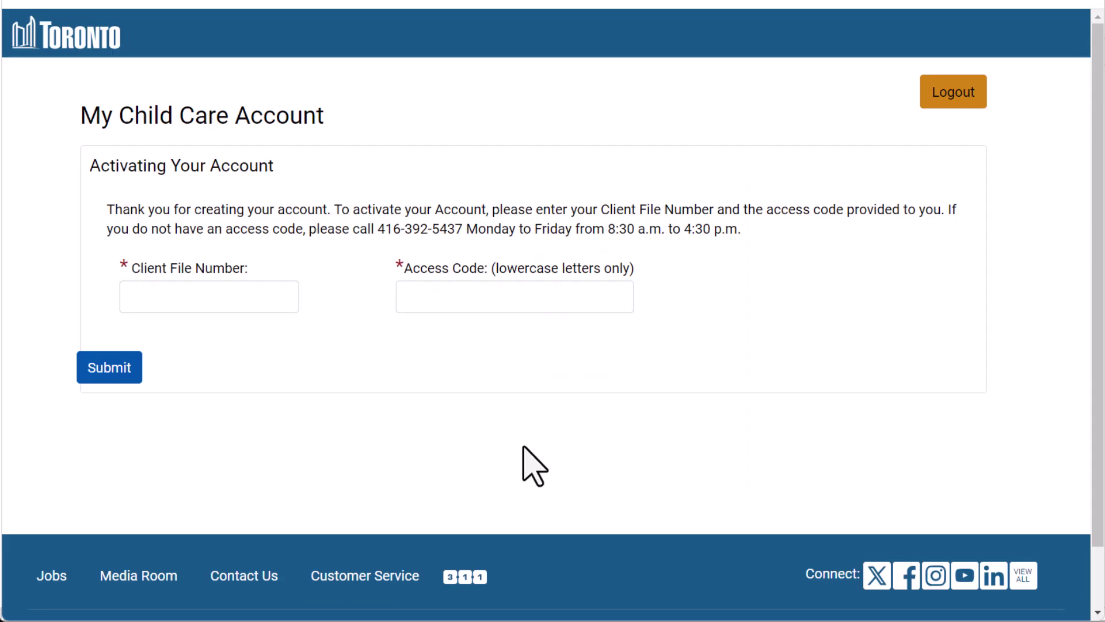
- Fill in the Client File Number and Access Code from the activation email
{"action": "left_click", "coordinate": [221, 300]}
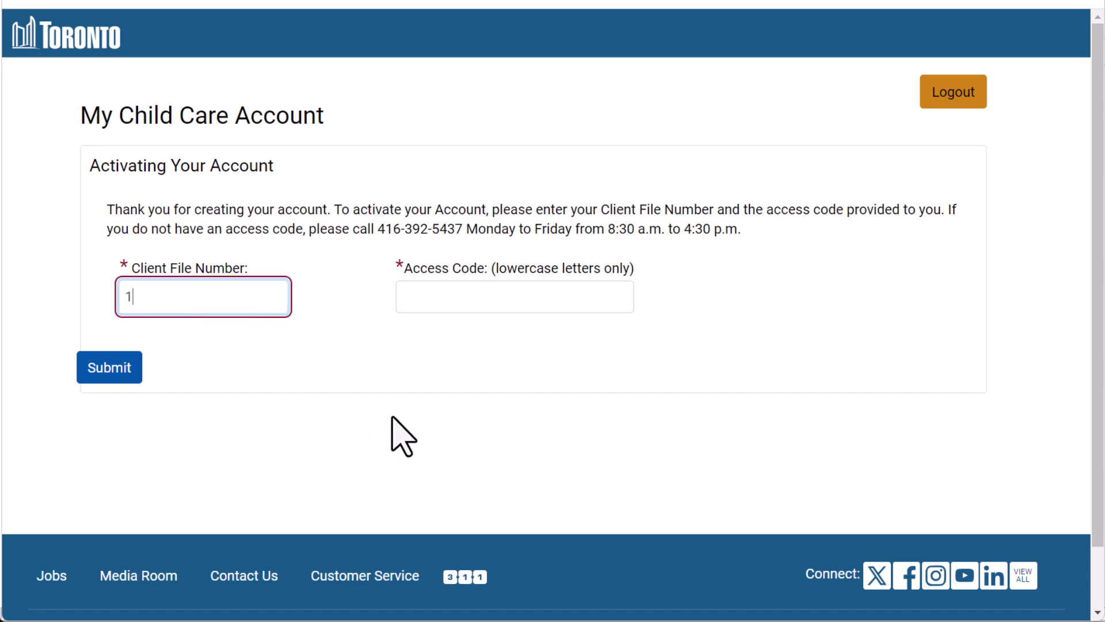
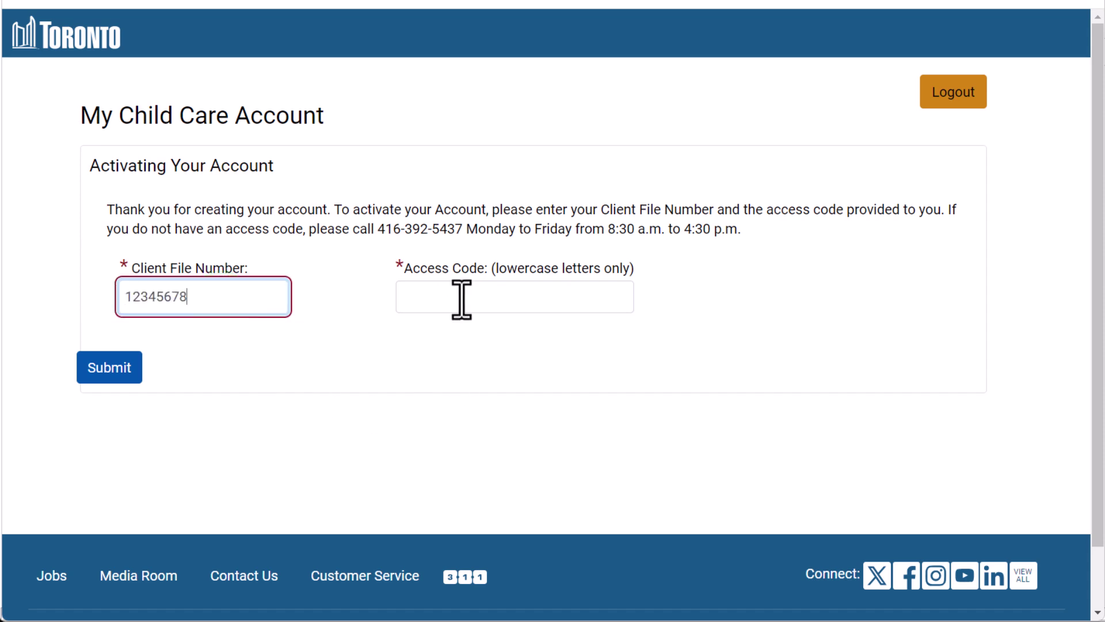
{"action": "left_click", "coordinate": [461, 297]}
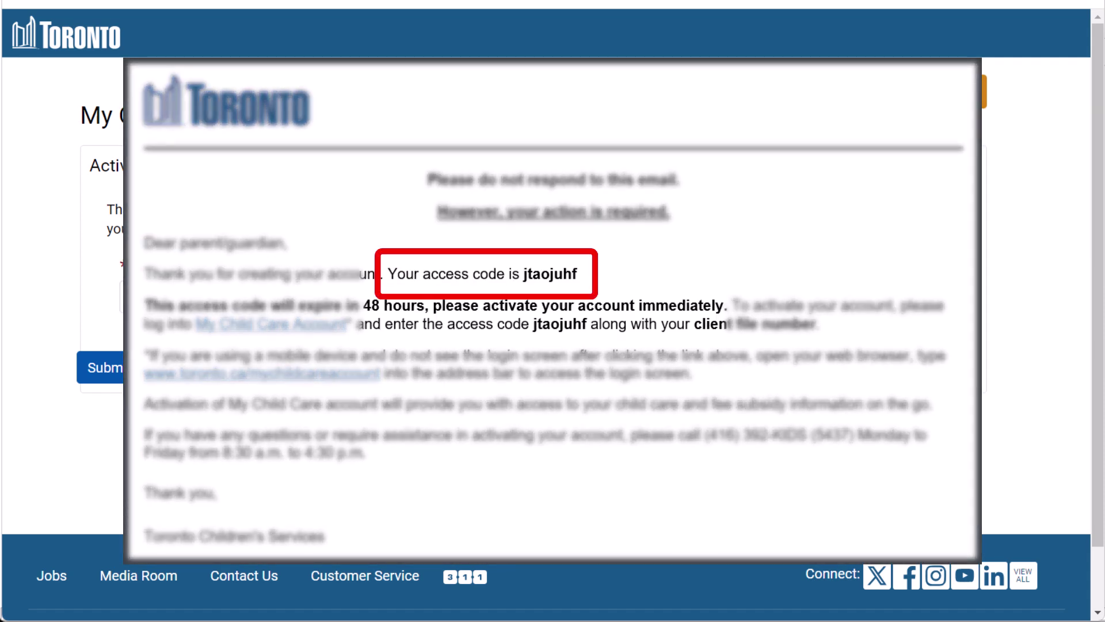
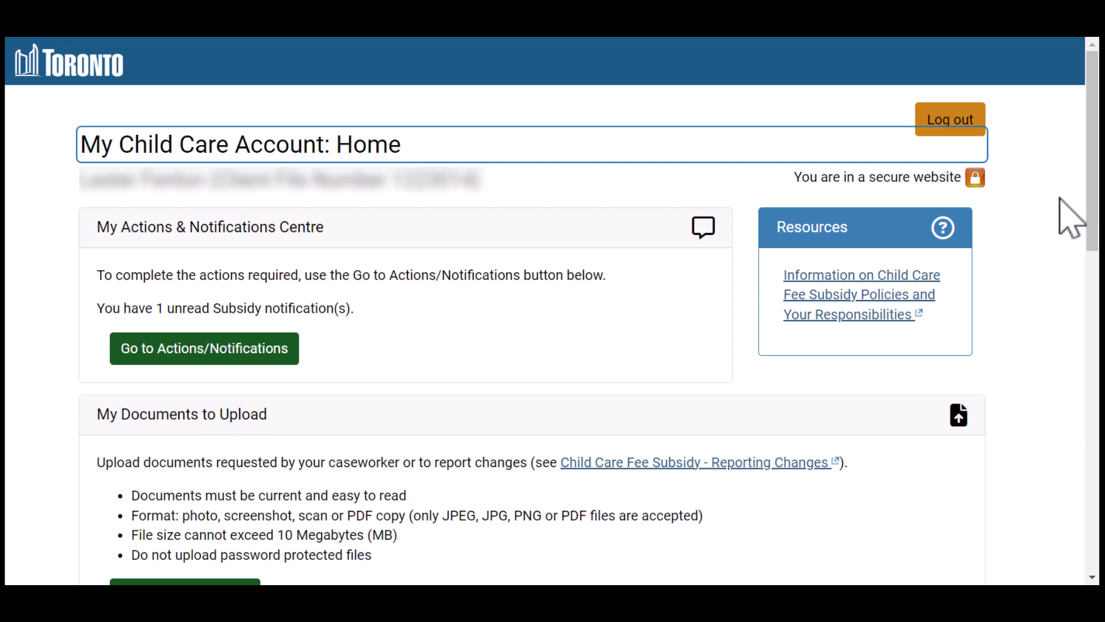
{"action": "left_click", "coordinate": [1044, 87]}
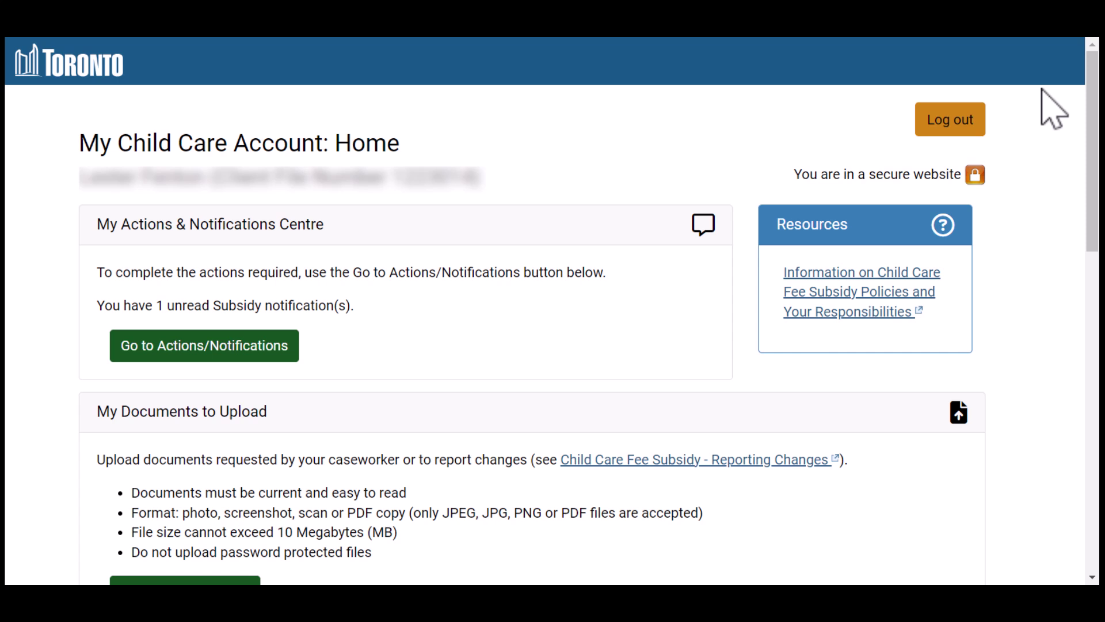